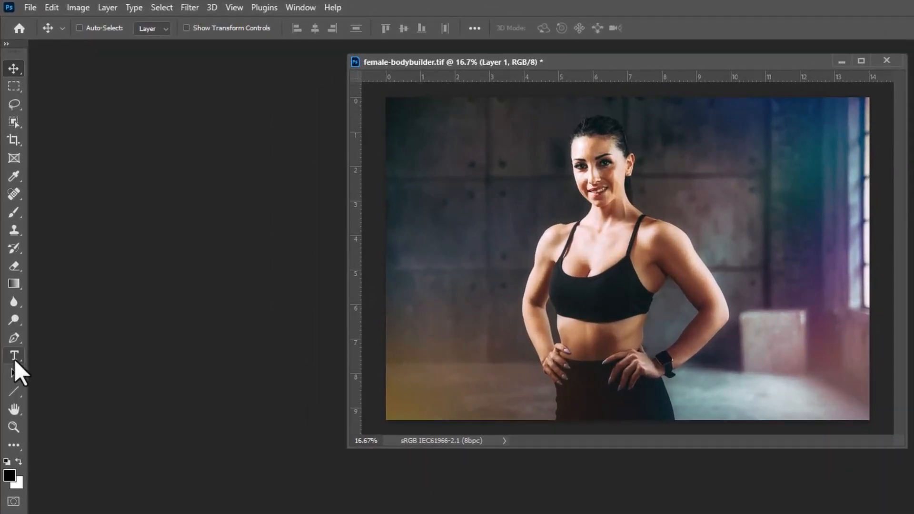
# Step: Add a type layer reading "PROOF" over the photo in black Baveuse Regular at 454 px
pyautogui.click(15, 356)
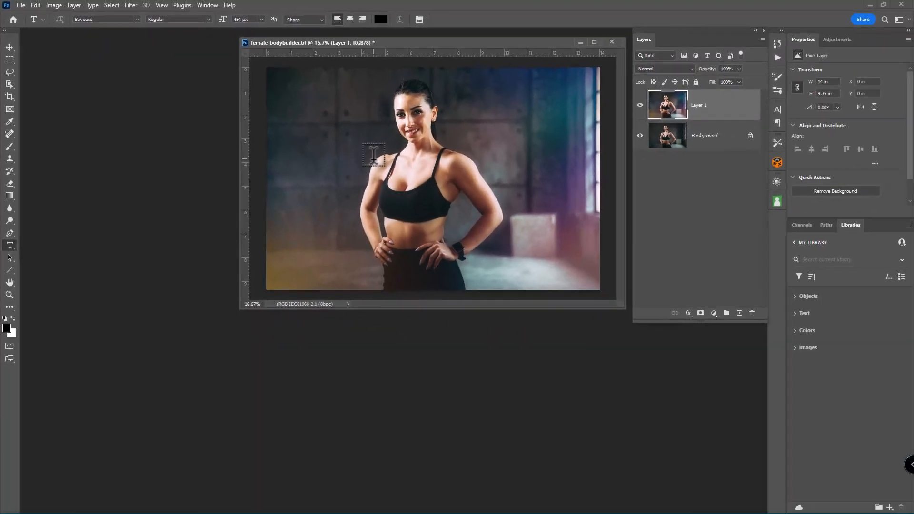
pyautogui.click(541, 223)
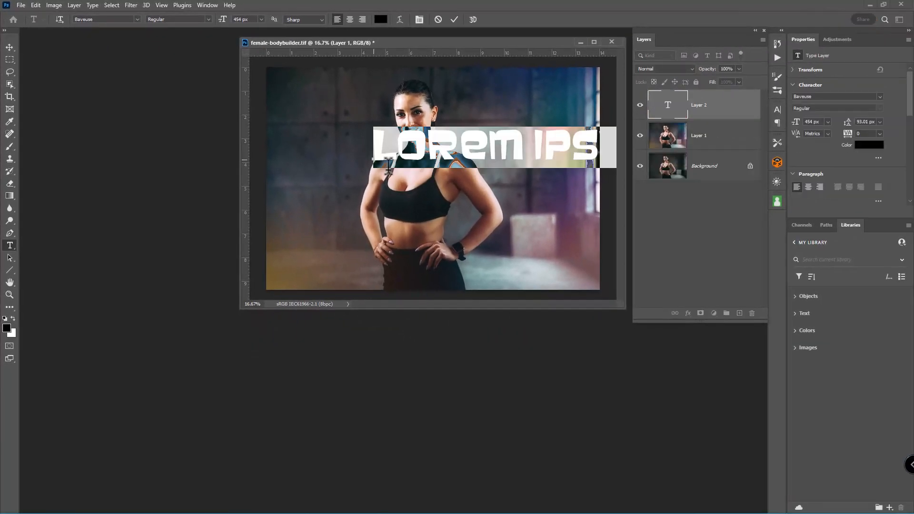
pyautogui.click(677, 108)
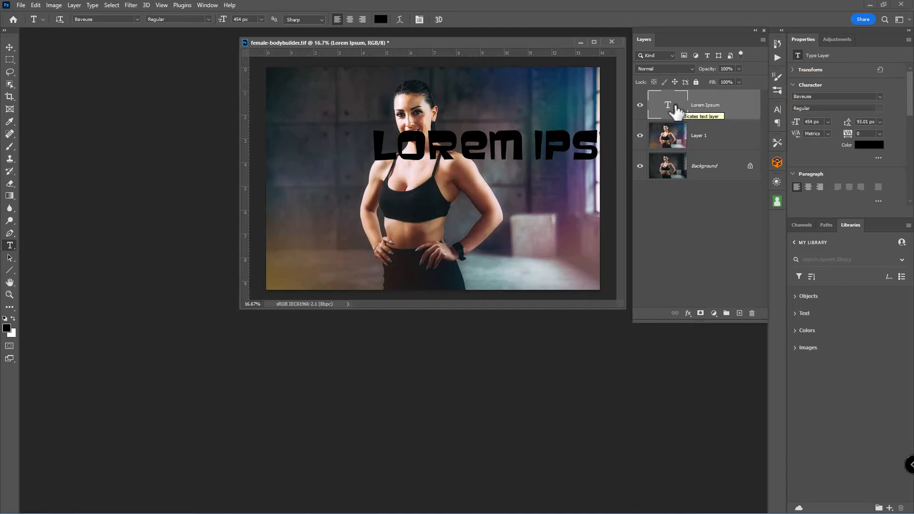
pyautogui.doubleClick(677, 110)
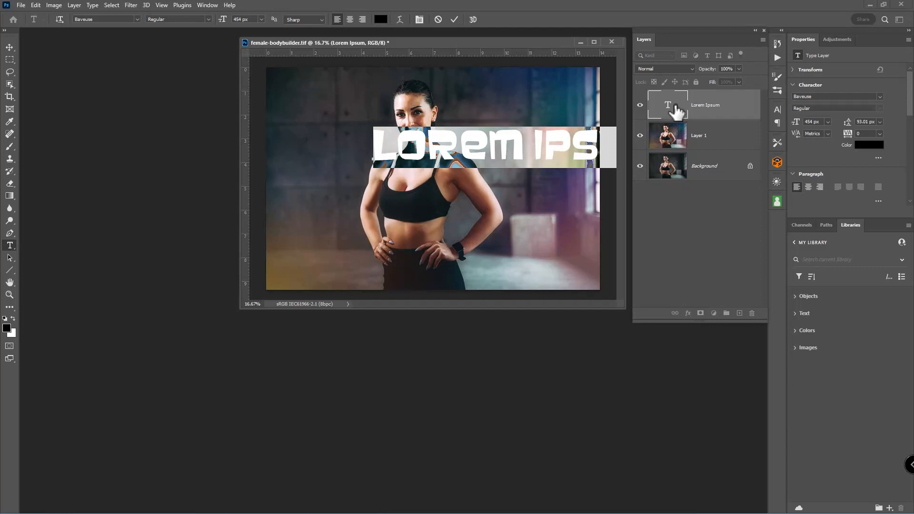
pyautogui.write('P')
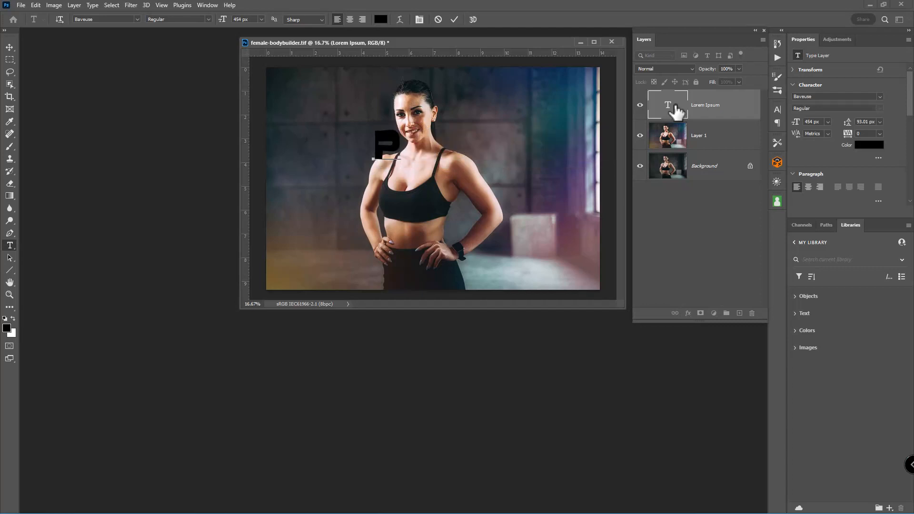
pyautogui.write('ROOF')
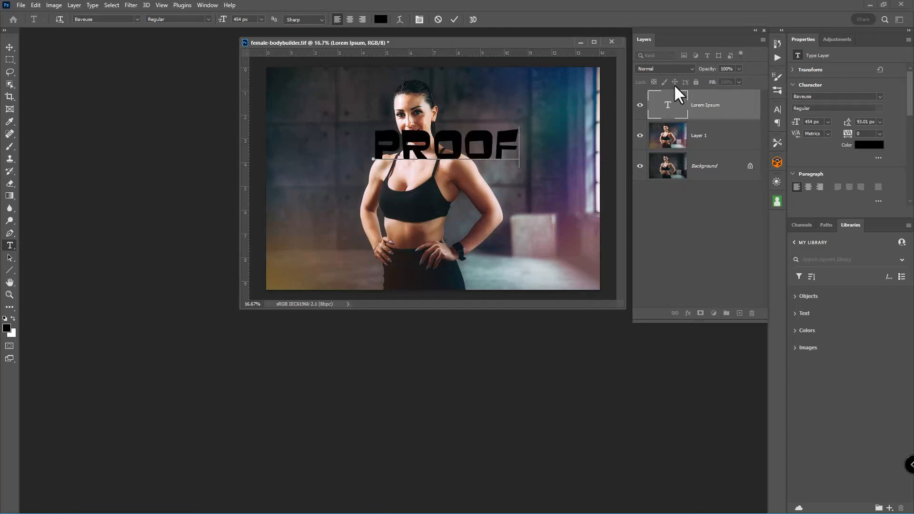
pyautogui.click(672, 112)
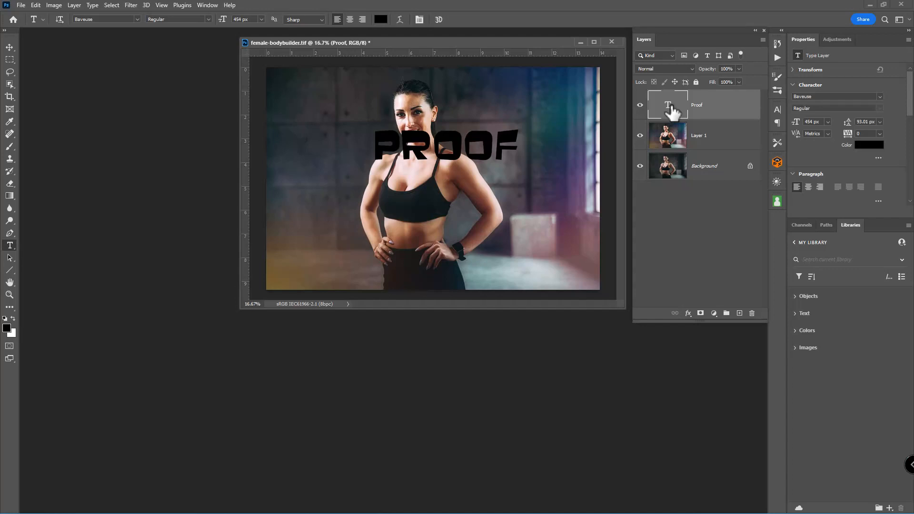
# Step: Scale the PROOF text up to about 909 px and position it across nearly the full width of the photo
pyautogui.hotkey('ctrl', 't')
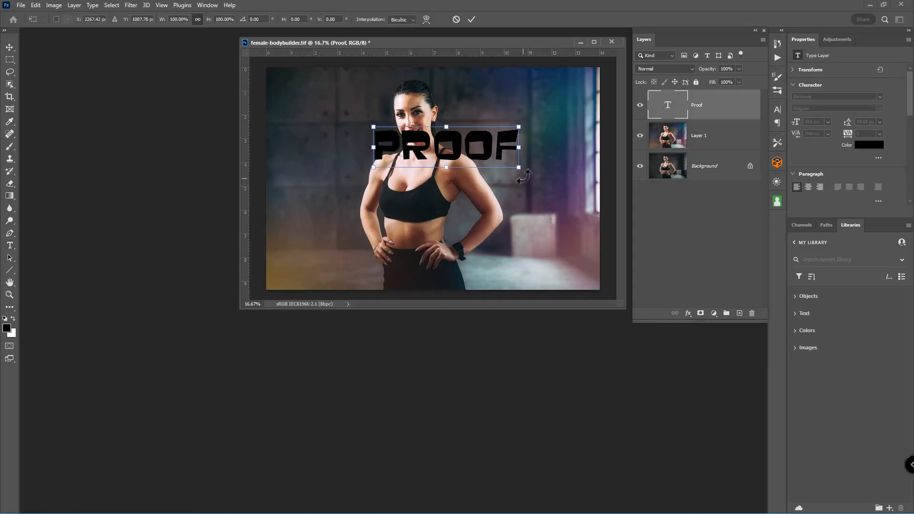
pyautogui.moveTo(518, 167); pyautogui.dragTo(614, 193)
pyautogui.moveTo(533, 161); pyautogui.dragTo(459, 146)
pyautogui.moveTo(543, 180); pyautogui.dragTo(587, 215)
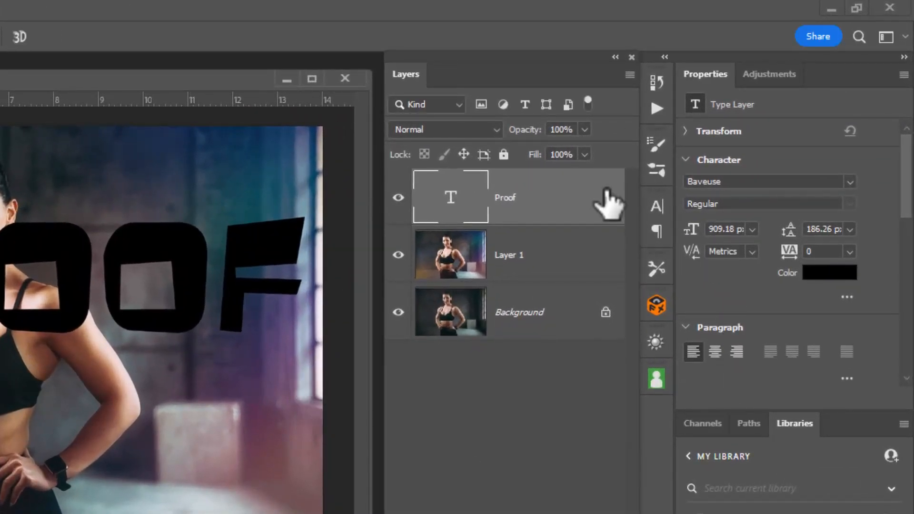
# Step: Lower the Proof layer's opacity to 0% and restore it to 100%, leaving Fill at 100%
pyautogui.click(525, 157)
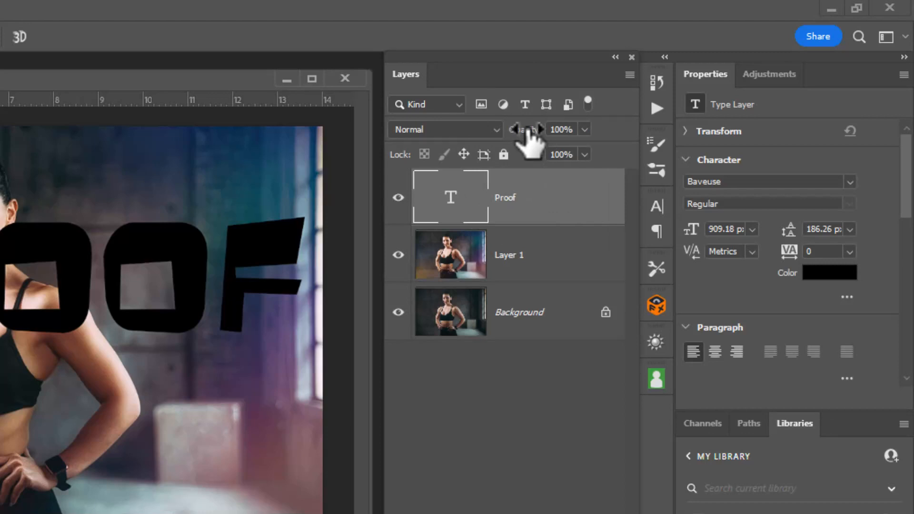
pyautogui.click(584, 129)
pyautogui.moveTo(588, 156); pyautogui.dragTo(616, 153)
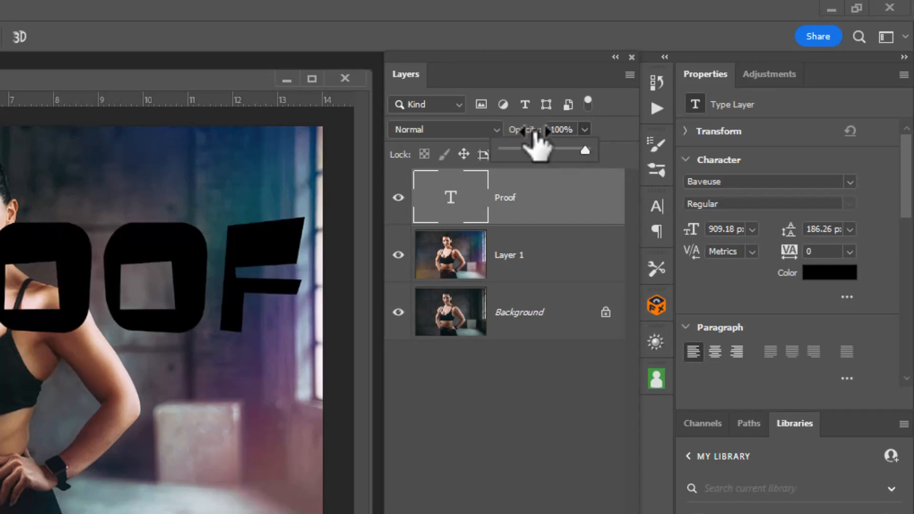
pyautogui.moveTo(529, 130); pyautogui.dragTo(496, 138)
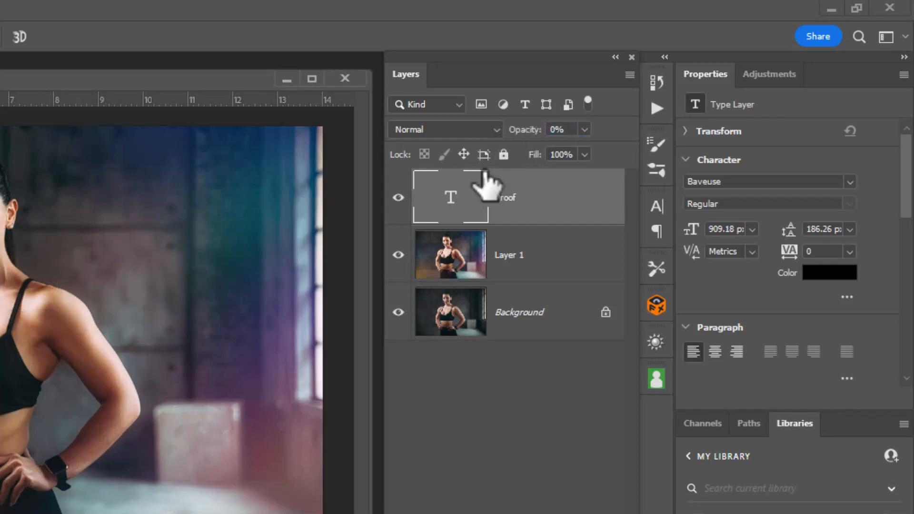
pyautogui.click(555, 130)
pyautogui.write('100')
pyautogui.press('Return')
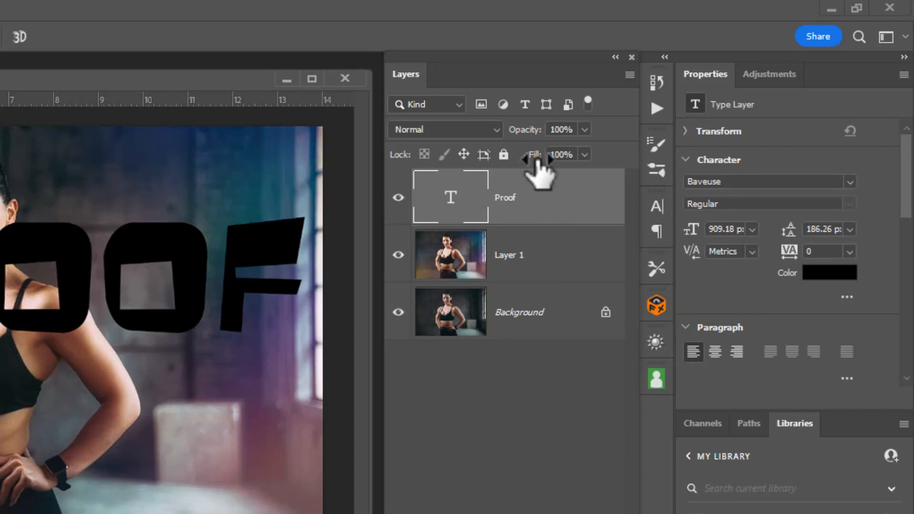
pyautogui.moveTo(537, 162); pyautogui.dragTo(624, 179)
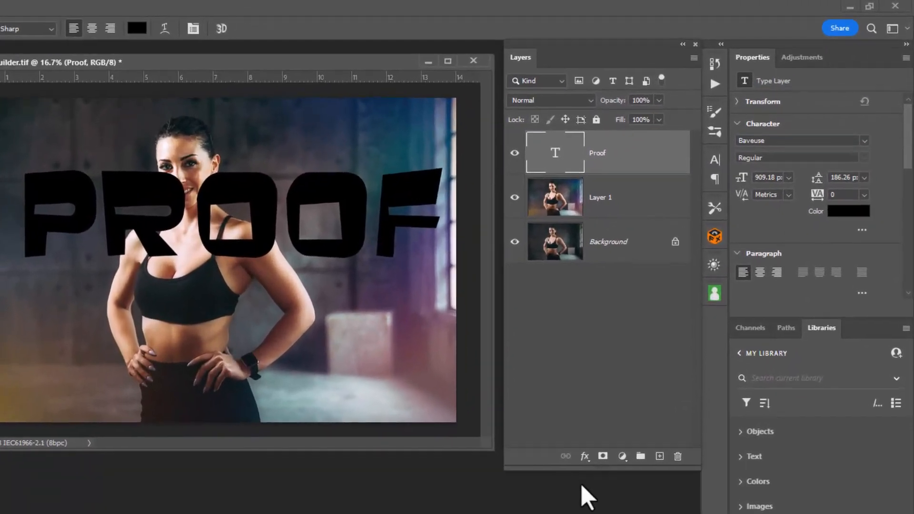
# Step: Add a Bevel & Emboss effect to the Proof layer with a depth of 199% and a size of 46 px
pyautogui.click(583, 460)
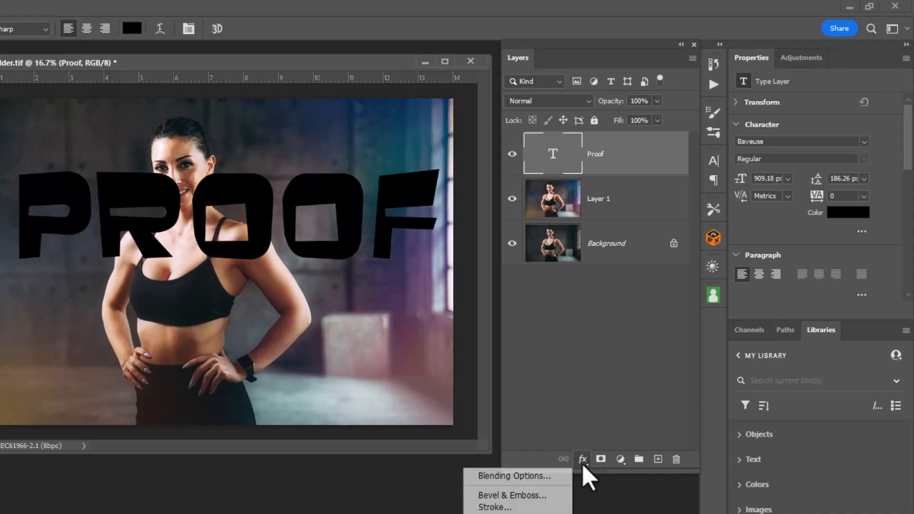
pyautogui.click(518, 499)
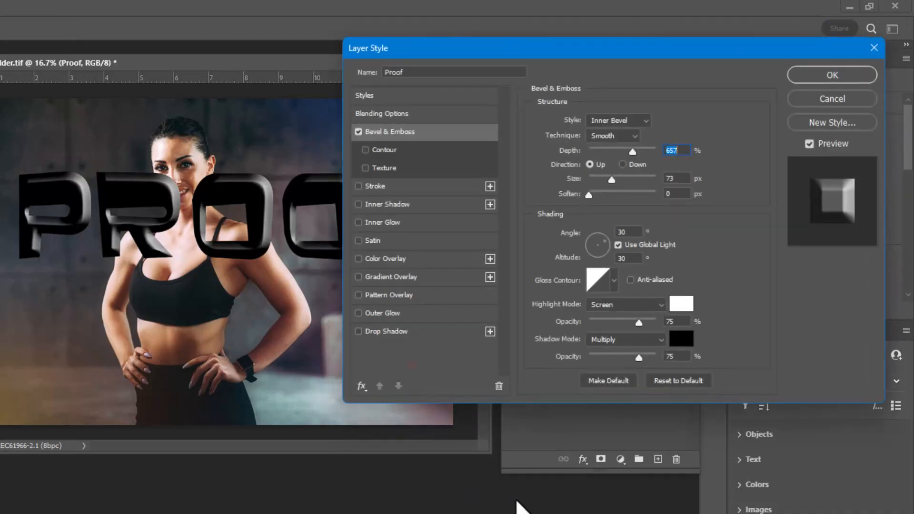
pyautogui.moveTo(633, 151); pyautogui.dragTo(606, 183)
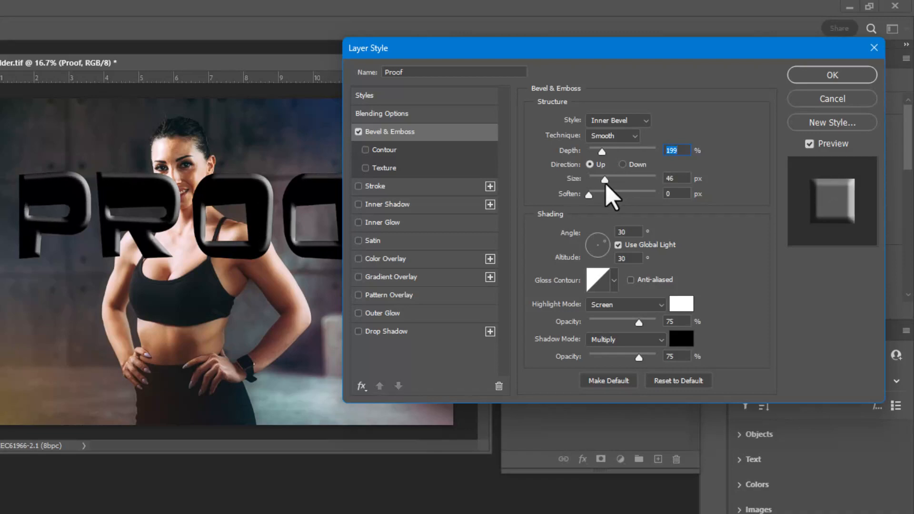
# Step: Enable Contour and Texture for the bevel, with texture scale 45% and depth -26%, and apply the layer style
pyautogui.click(389, 155)
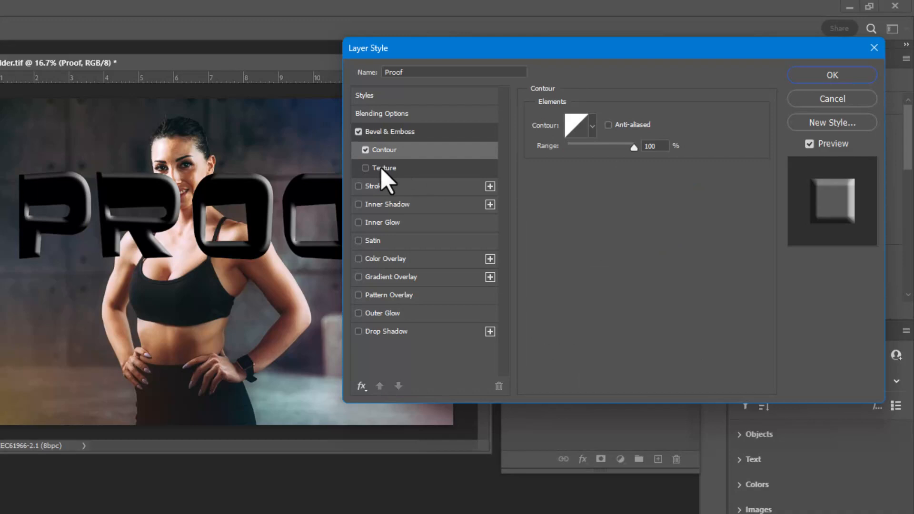
pyautogui.click(380, 167)
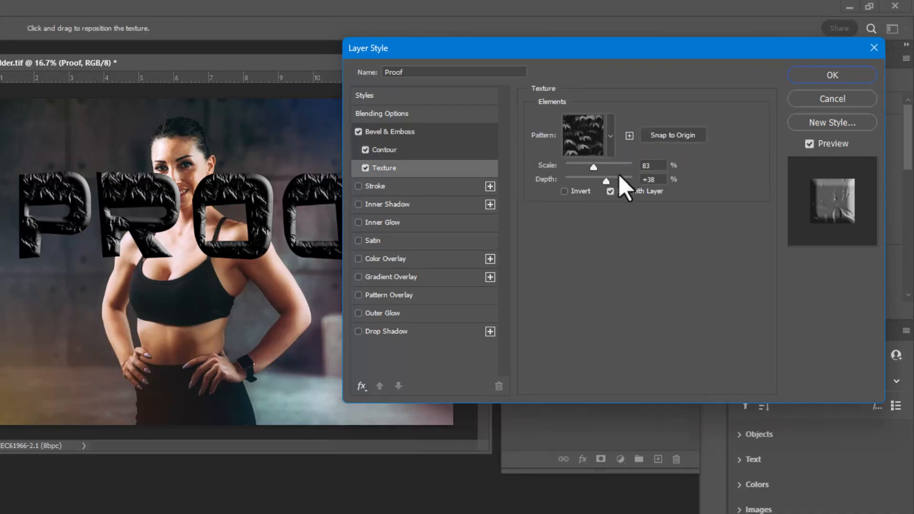
pyautogui.moveTo(593, 167); pyautogui.dragTo(580, 169)
pyautogui.moveTo(606, 181)
pyautogui.mouseDown()
pyautogui.moveTo(572, 182)
pyautogui.moveTo(636, 176)
pyautogui.moveTo(587, 176)
pyautogui.moveTo(595, 175)
pyautogui.mouseUp()
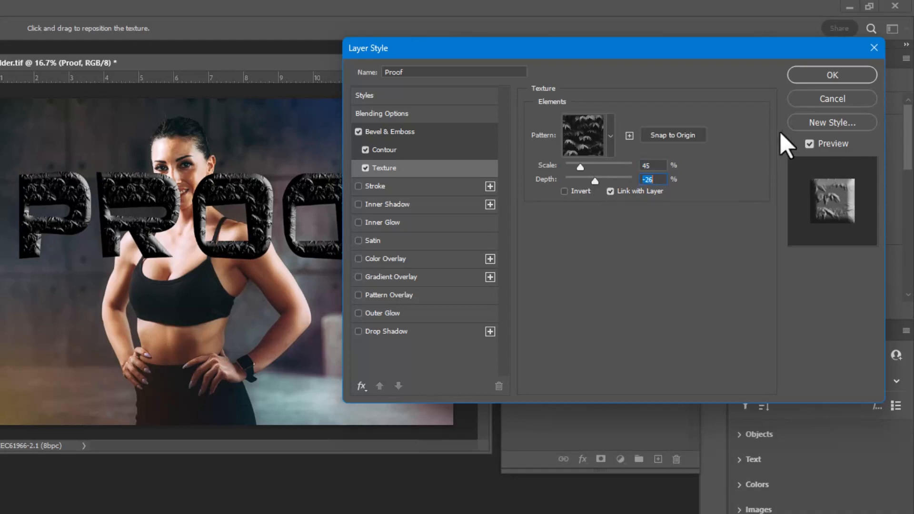
pyautogui.click(820, 79)
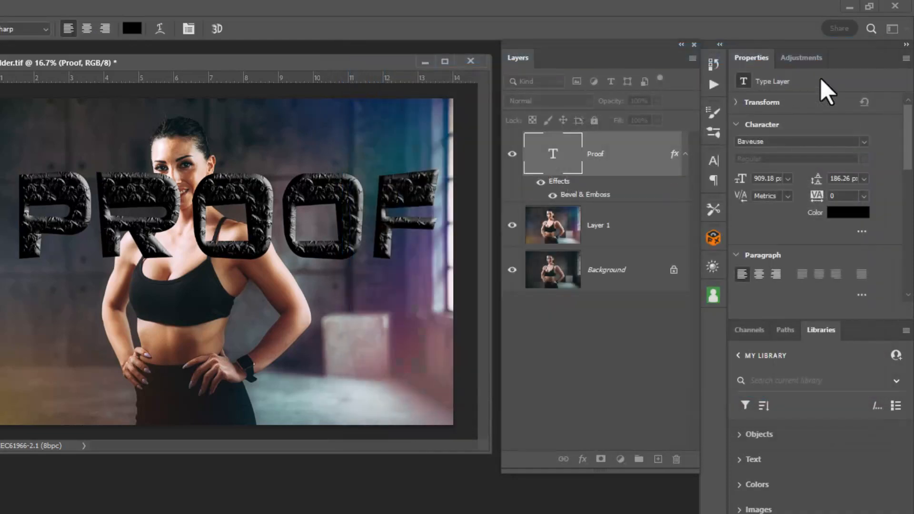
# Step: Set the Proof layer's Fill to 0% and rotate the text diagonally across the photo, rising toward the upper right
pyautogui.moveTo(618, 110); pyautogui.dragTo(740, 123)
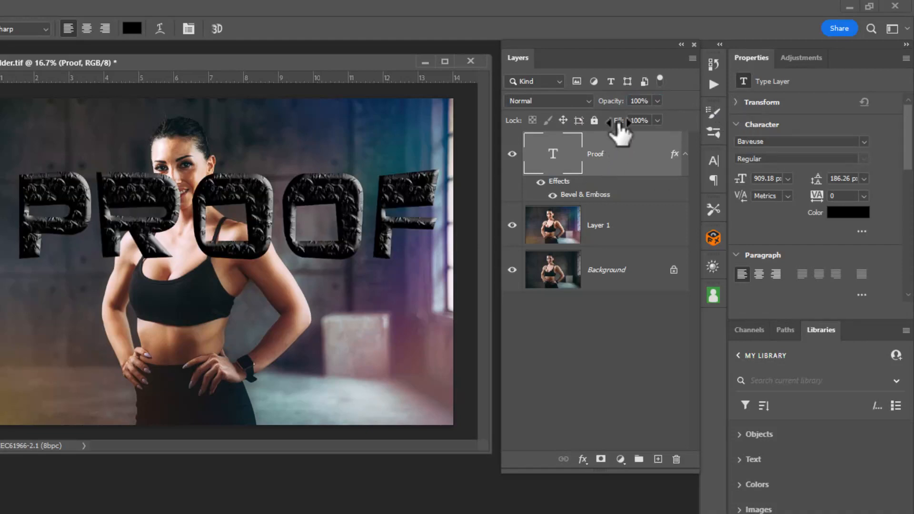
pyautogui.moveTo(618, 121); pyautogui.dragTo(578, 136)
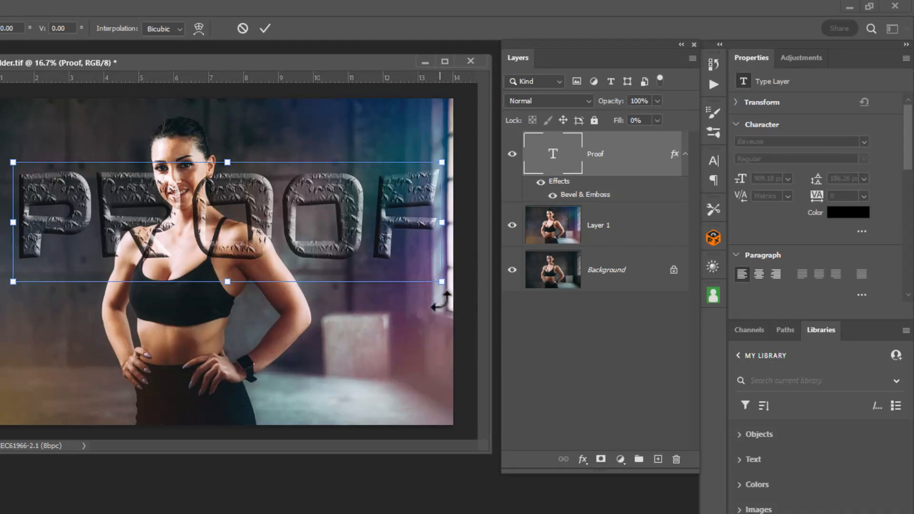
pyautogui.moveTo(442, 301); pyautogui.dragTo(451, 199)
pyautogui.moveTo(324, 195); pyautogui.dragTo(296, 235)
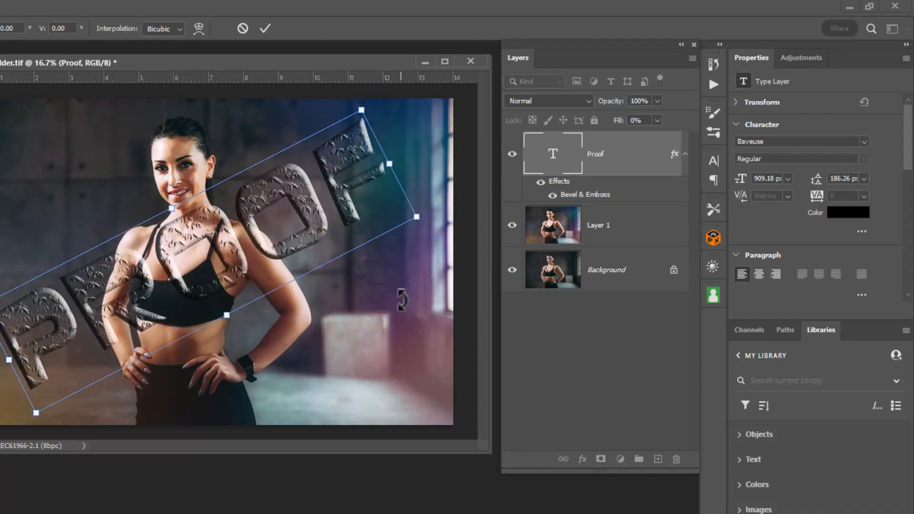
pyautogui.press('Return')
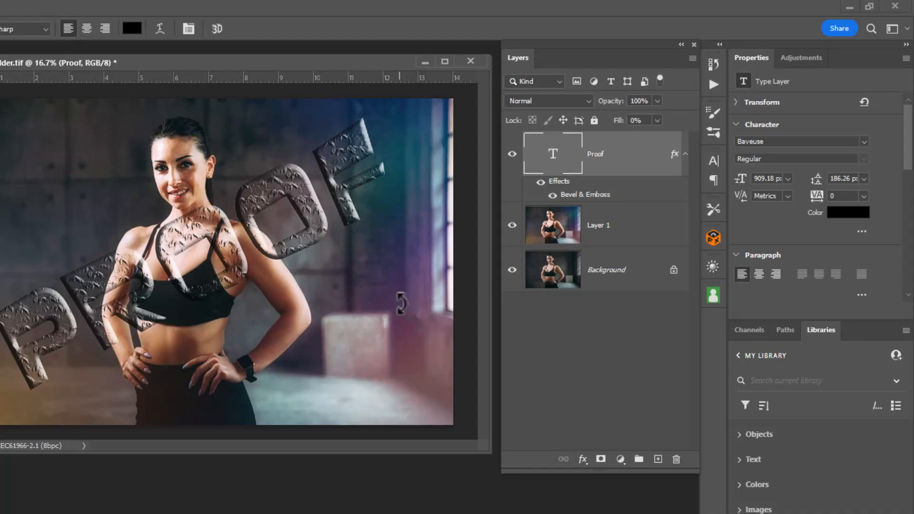
# Step: Save the Proof text to the Objects group of MY LIBRARY and delete its type layer from the document
pyautogui.click(822, 338)
pyautogui.click(763, 336)
pyautogui.click(786, 335)
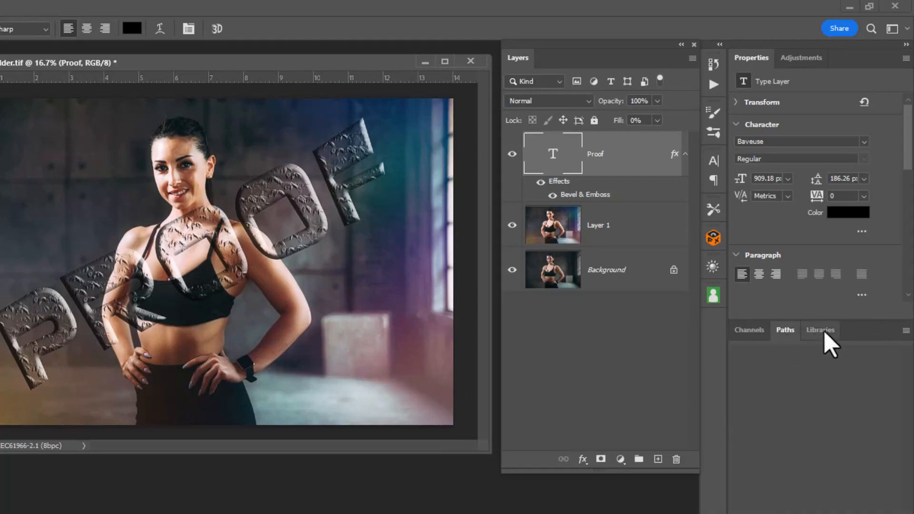
pyautogui.click(824, 330)
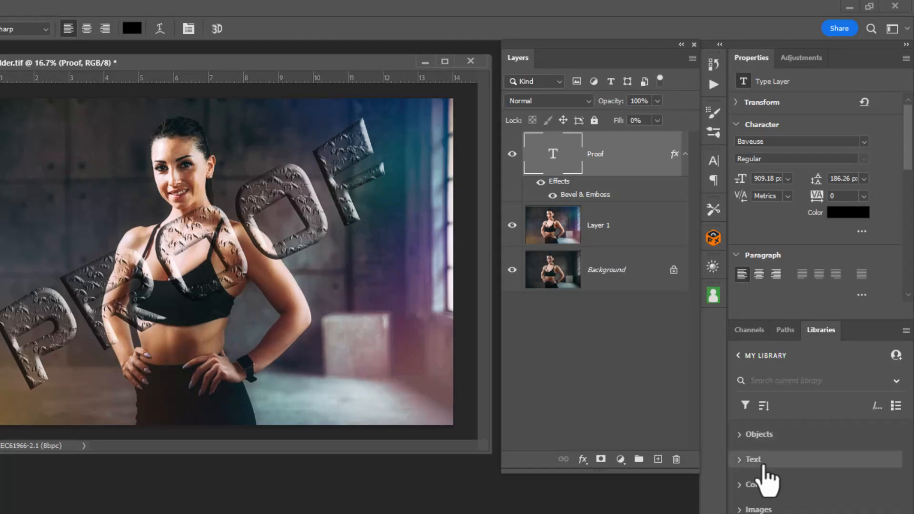
pyautogui.click(739, 435)
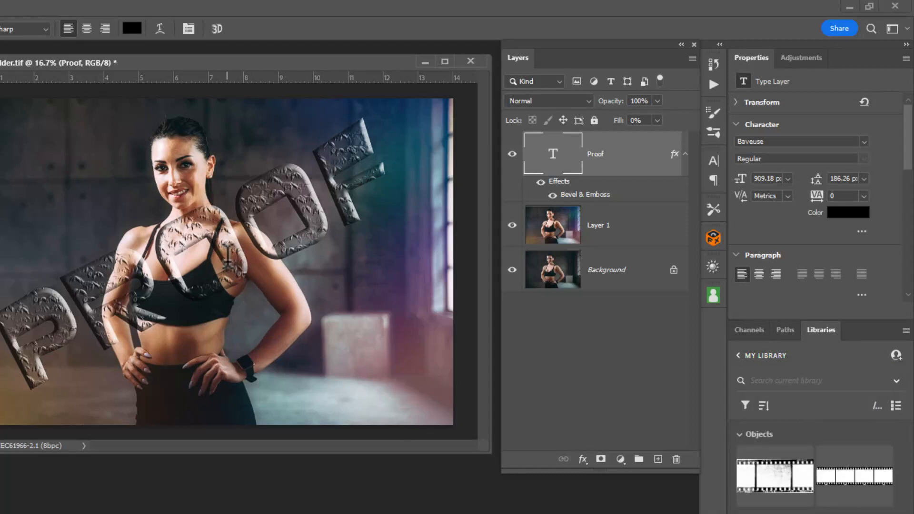
pyautogui.moveTo(769, 464)
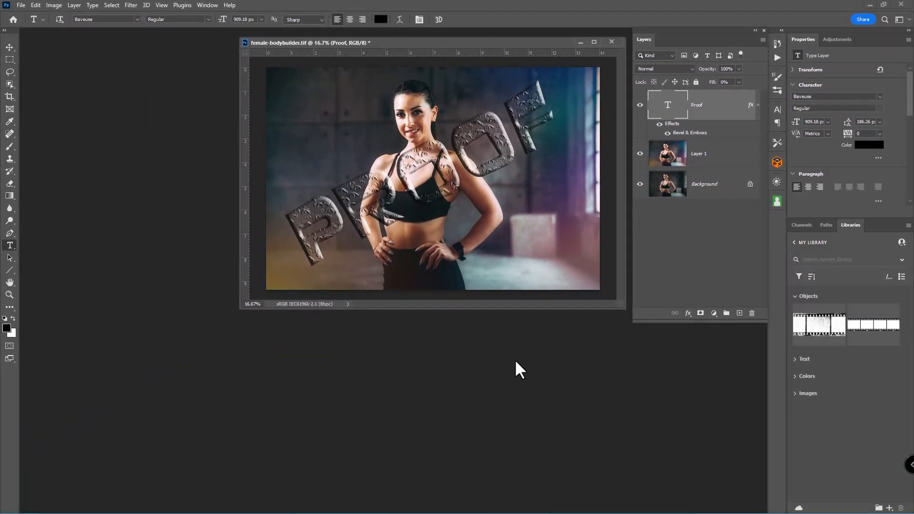
pyautogui.press('v')
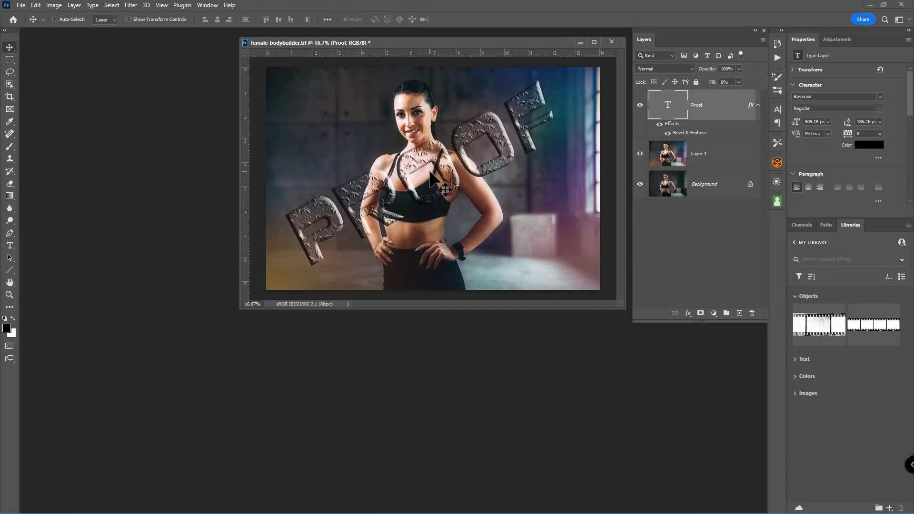
pyautogui.moveTo(431, 179); pyautogui.dragTo(790, 325)
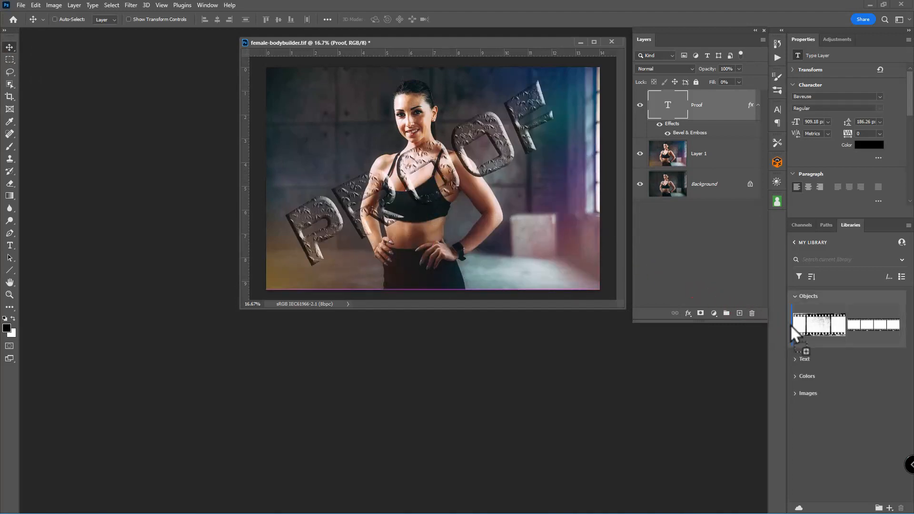
pyautogui.moveTo(790, 326); pyautogui.dragTo(790, 325)
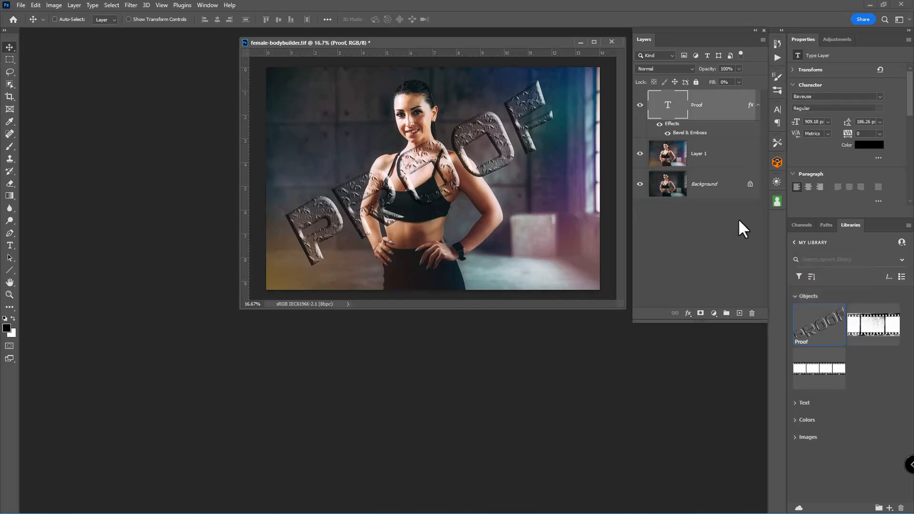
pyautogui.press('Delete')
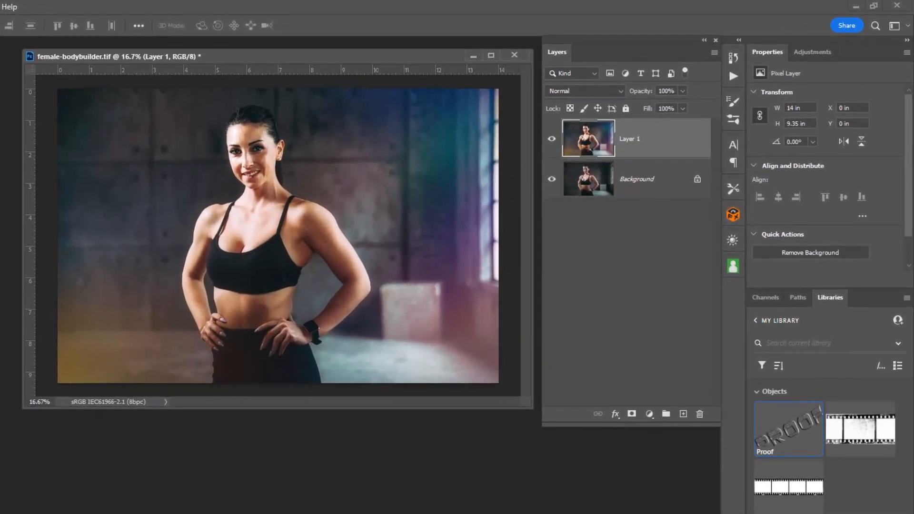
# Step: Place the Proof watermark from MY LIBRARY on the photo and enlarge it to about 107%, centred across the model
pyautogui.moveTo(786, 430); pyautogui.dragTo(322, 244)
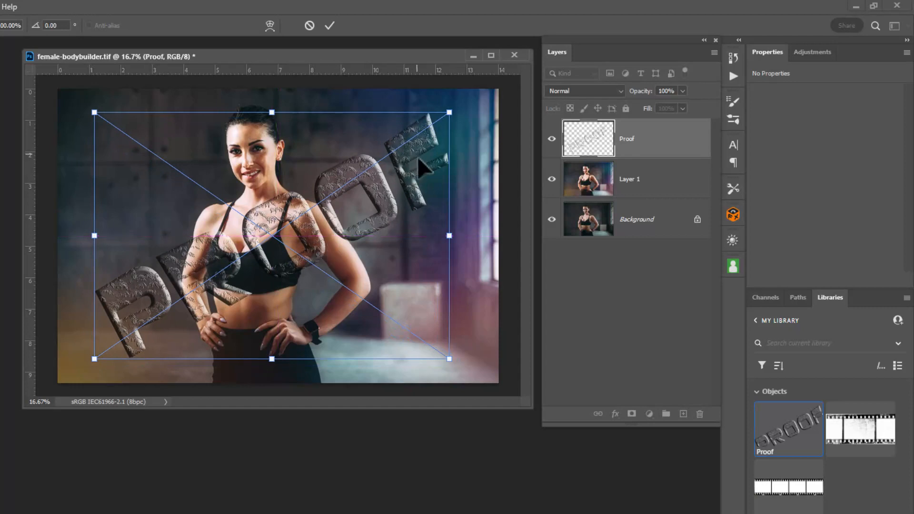
pyautogui.moveTo(448, 113); pyautogui.dragTo(465, 96)
pyautogui.moveTo(351, 210); pyautogui.dragTo(345, 219)
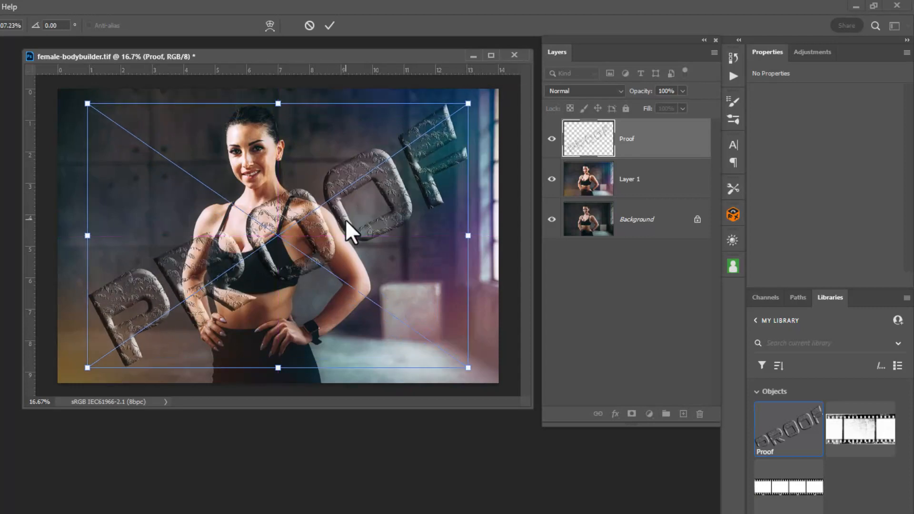
pyautogui.press('Return')
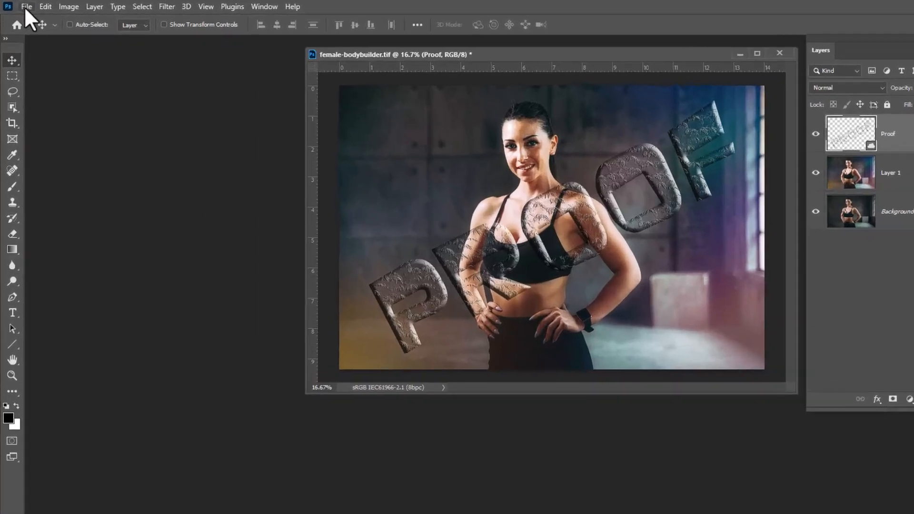
# Step: Start a Save for Web (Legacy) export of the watermarked photo with JPEG as the file format
pyautogui.click(21, 6)
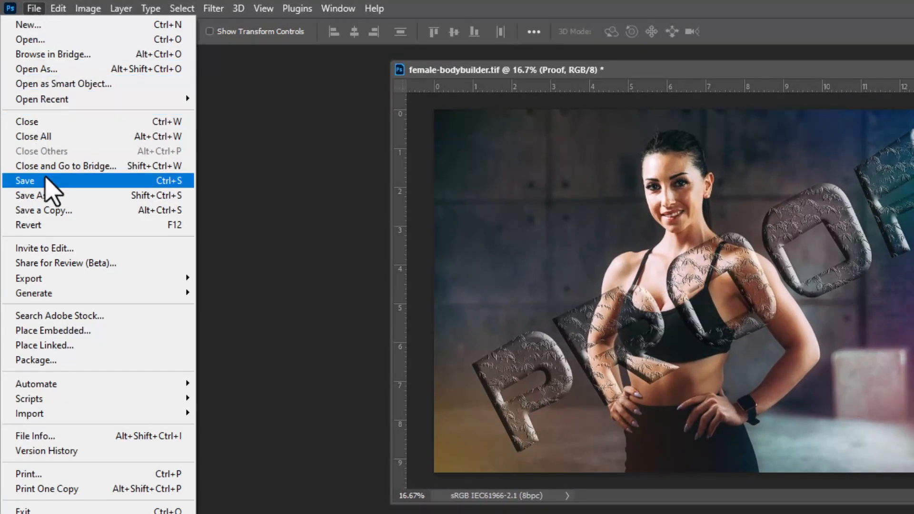
pyautogui.moveTo(53, 280)
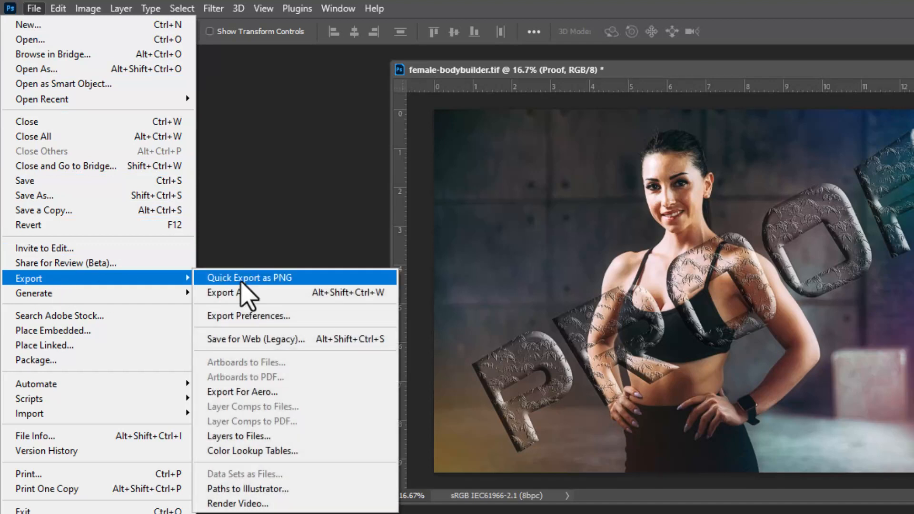
pyautogui.click(341, 340)
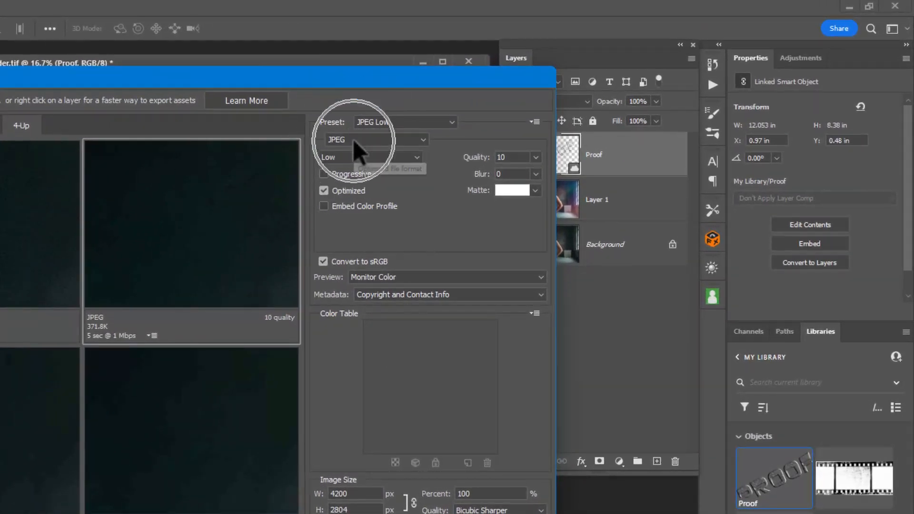
pyautogui.click(423, 139)
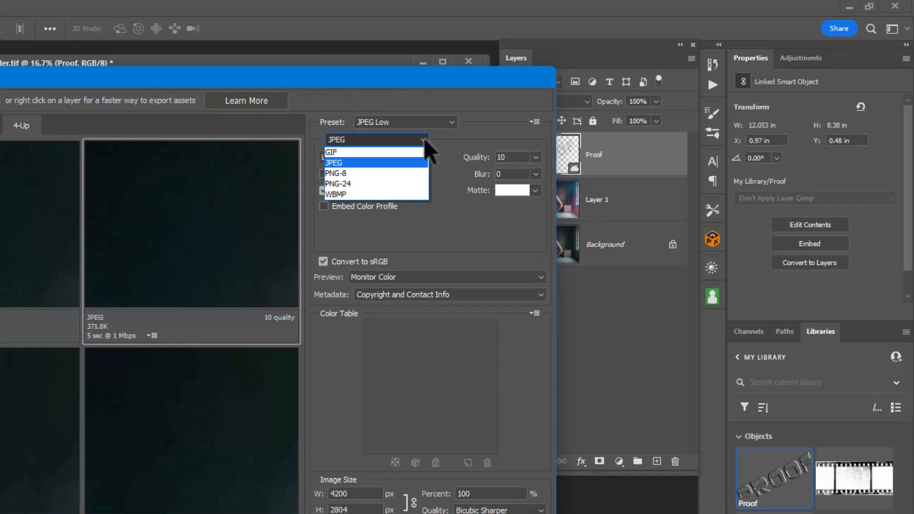
pyautogui.click(385, 163)
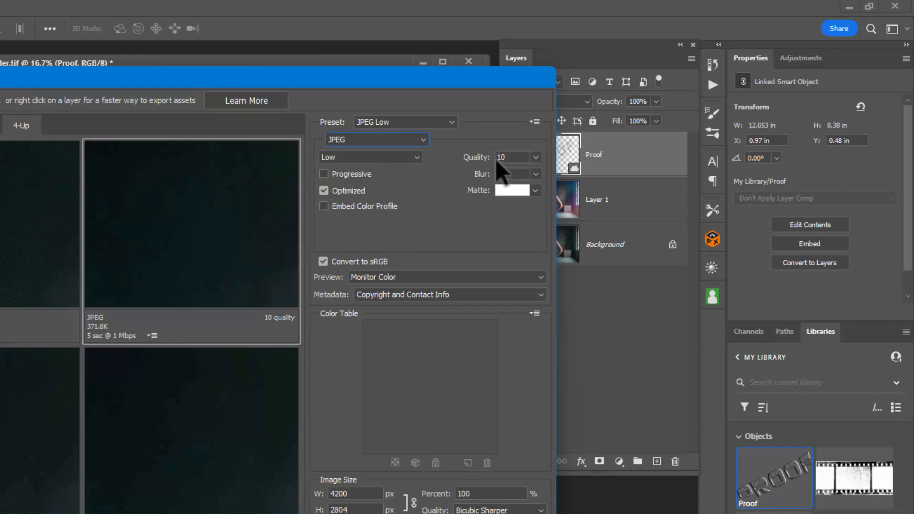
# Step: Try the Very High JPEG compression quality for the export and return it to Low
pyautogui.click(533, 158)
pyautogui.click(489, 144)
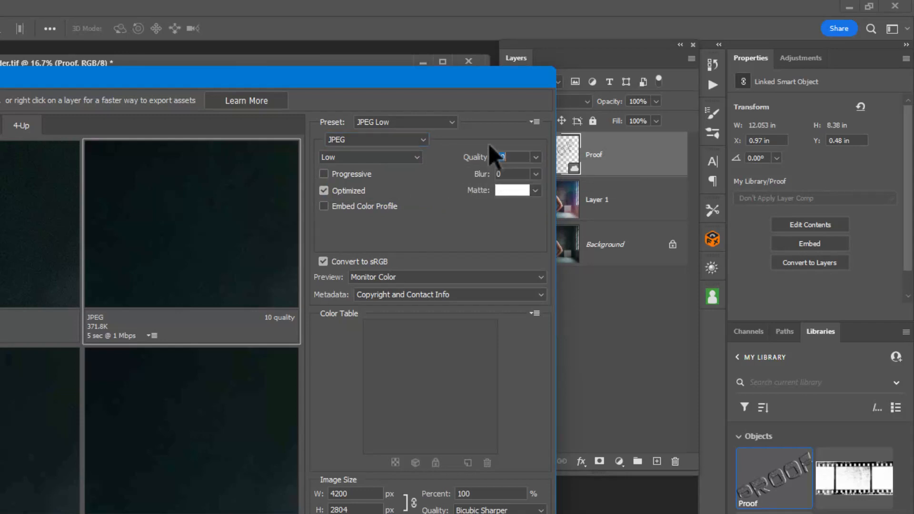
pyautogui.click(340, 161)
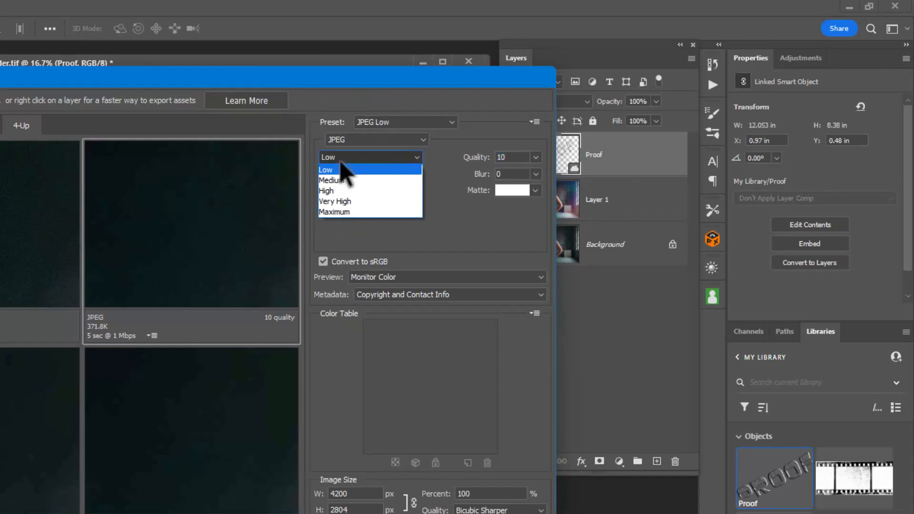
pyautogui.click(335, 201)
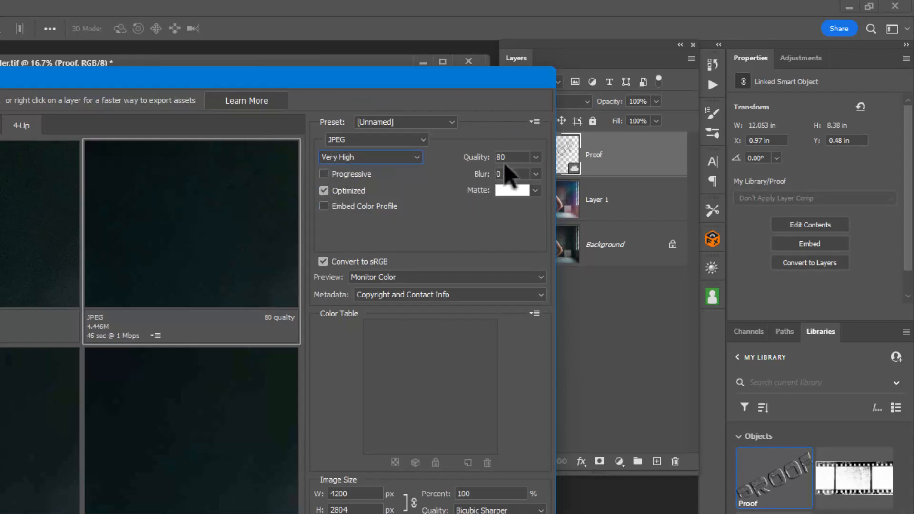
pyautogui.click(384, 157)
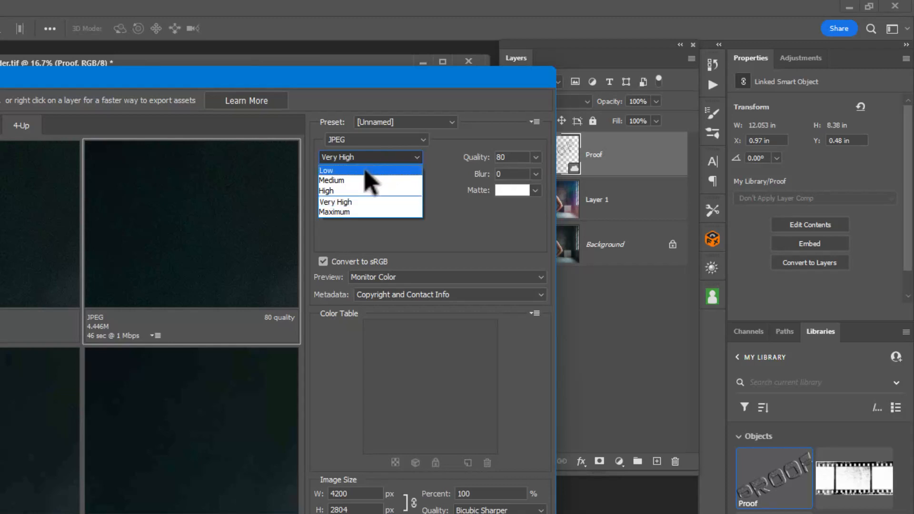
pyautogui.click(365, 171)
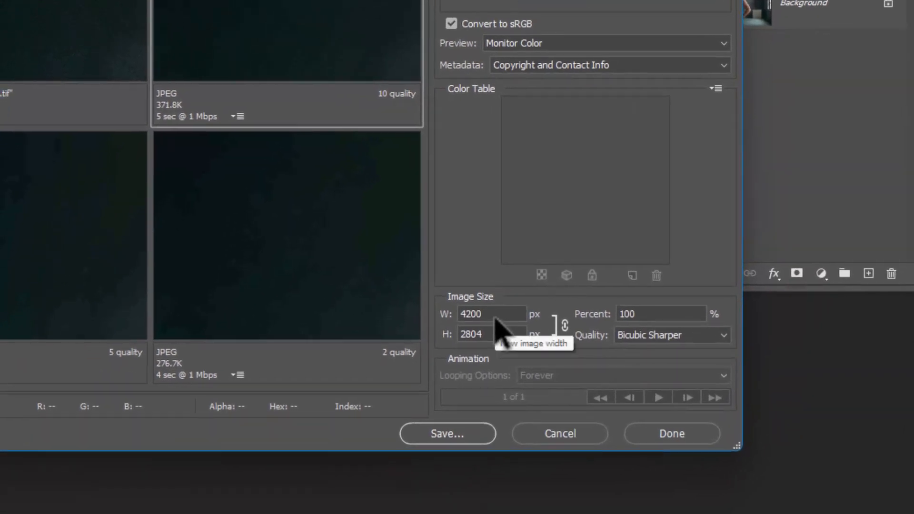
# Step: Set the export image width to 1000 px with proportions linked and refresh the optimized preview
pyautogui.click(494, 318)
pyautogui.write('1')
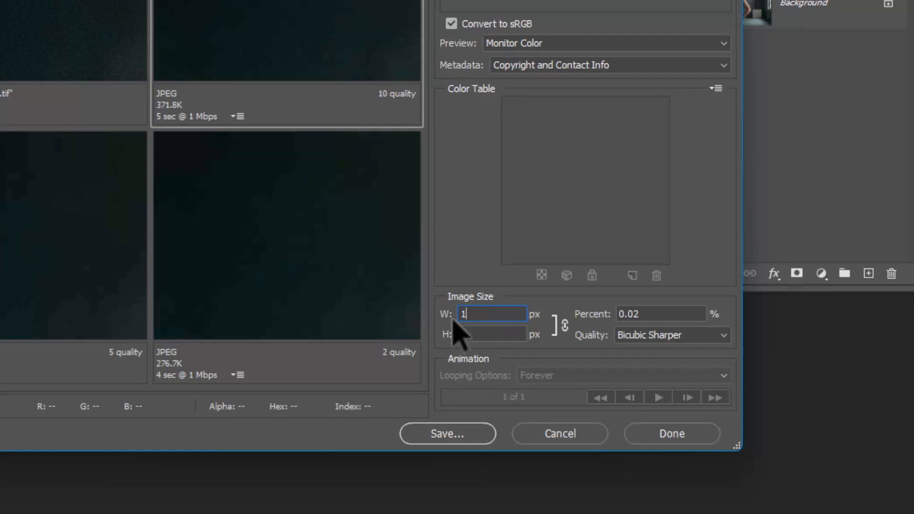
pyautogui.write('000')
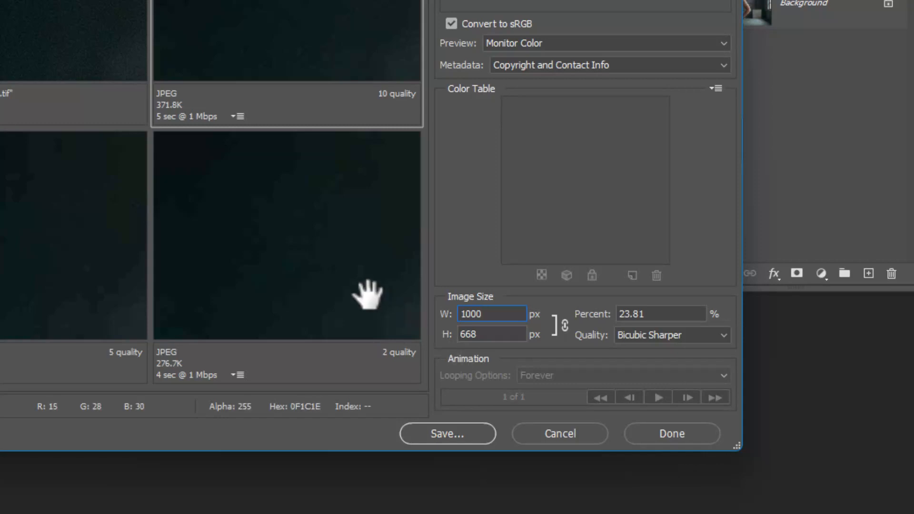
pyautogui.click(186, 15)
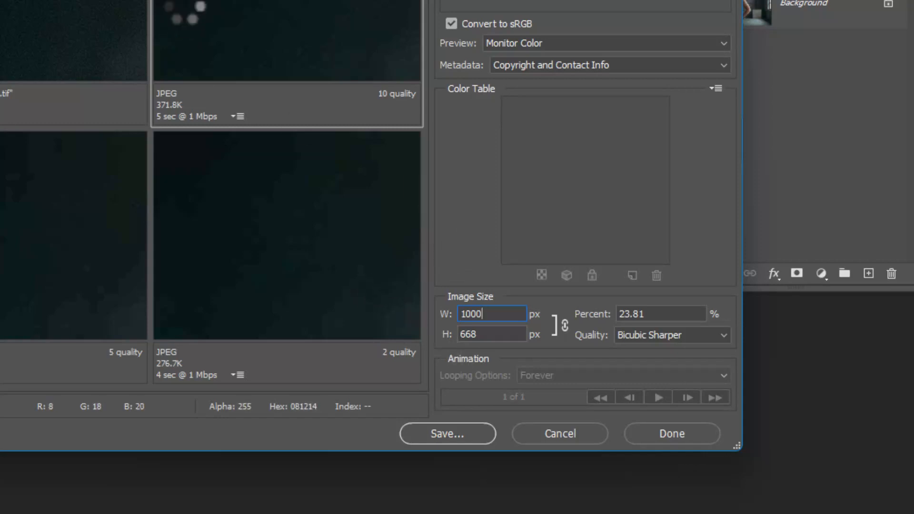
pyautogui.moveTo(268, 22); pyautogui.dragTo(326, 1)
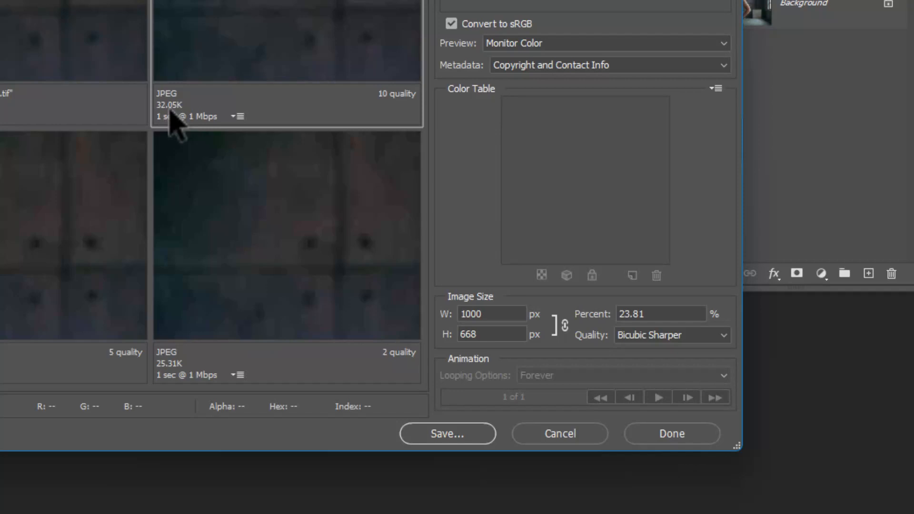
# Step: Save the optimized image in the Sample folder as Proof-female-bodybuilder.jpg
pyautogui.click(452, 434)
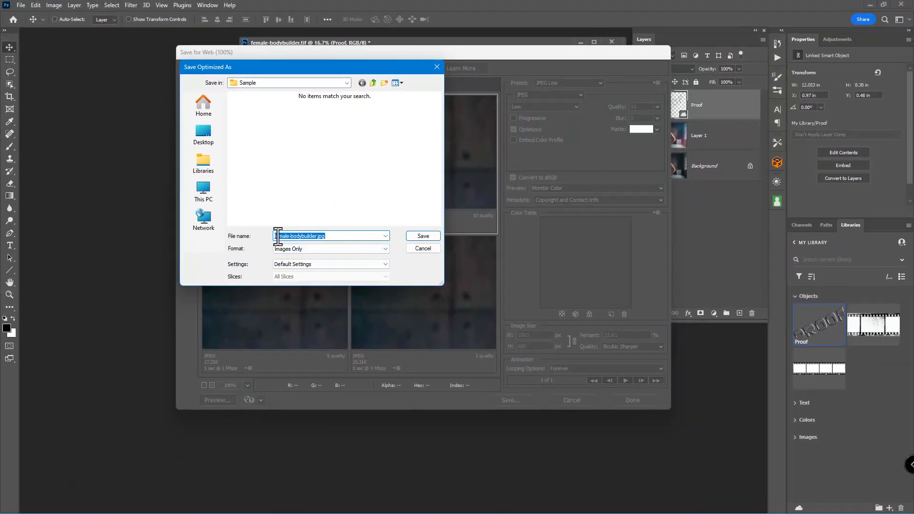
pyautogui.click(275, 236)
pyautogui.write('Proof')
pyautogui.click(415, 235)
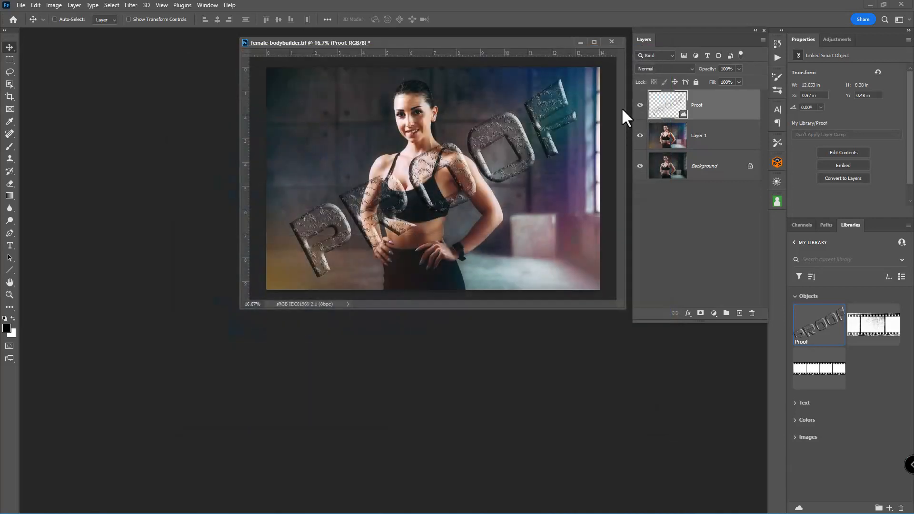
# Step: Open the exported Proof-female-bodybuilder.jpg from the Sample folder and arrange its window to show the whole photo
pyautogui.moveTo(546, 42); pyautogui.dragTo(531, 74)
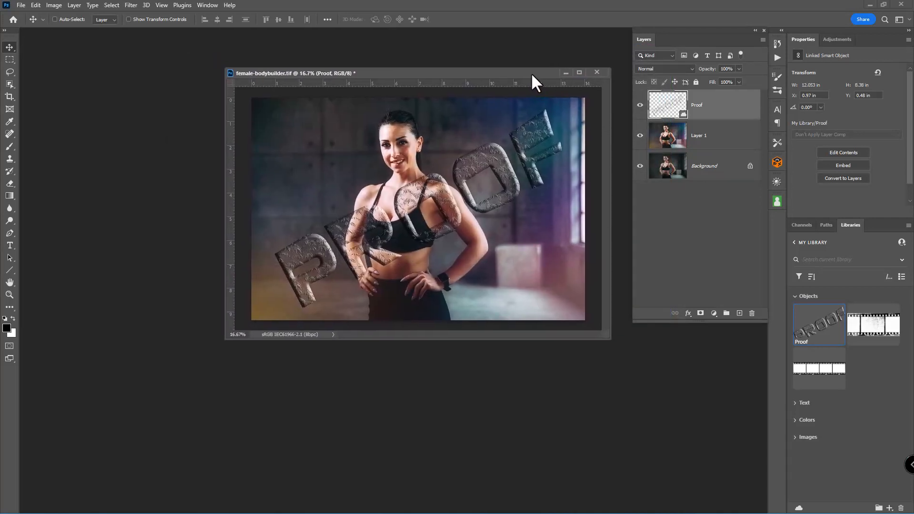
pyautogui.hotkey('ctrl', 'o')
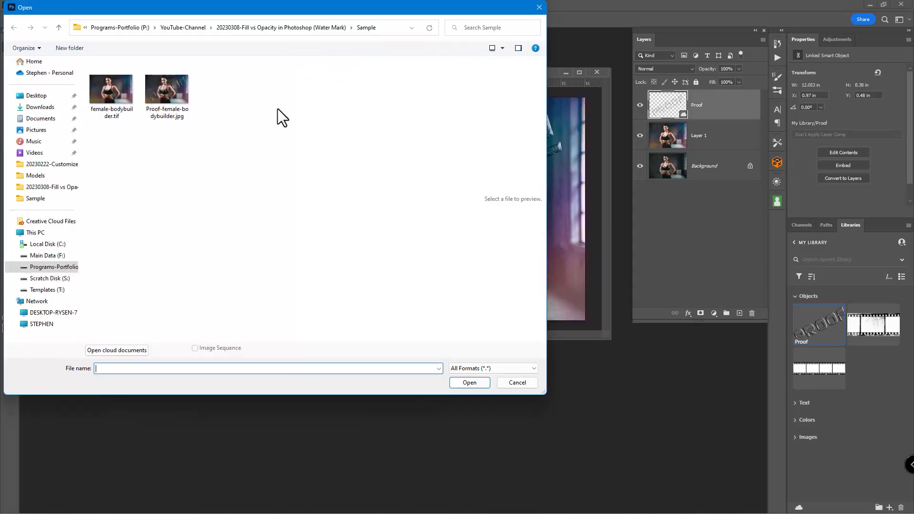
pyautogui.click(164, 96)
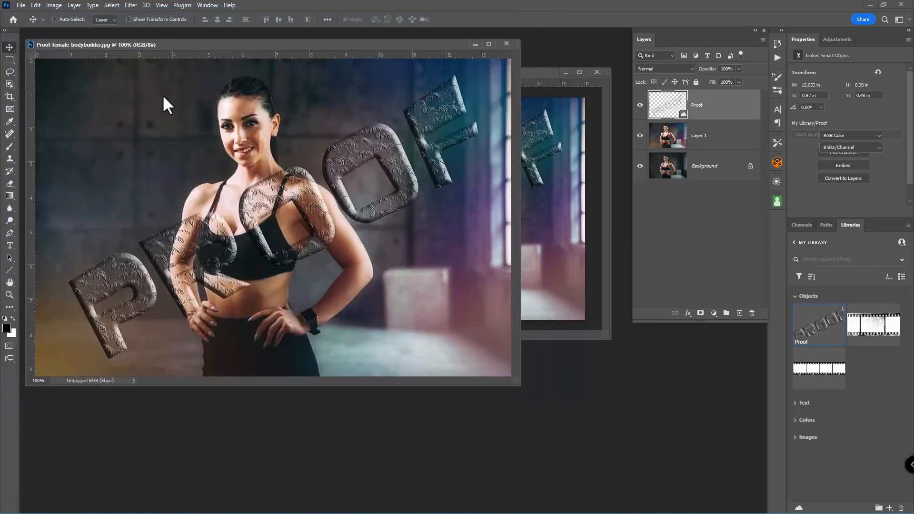
pyautogui.moveTo(270, 46); pyautogui.dragTo(387, 59)
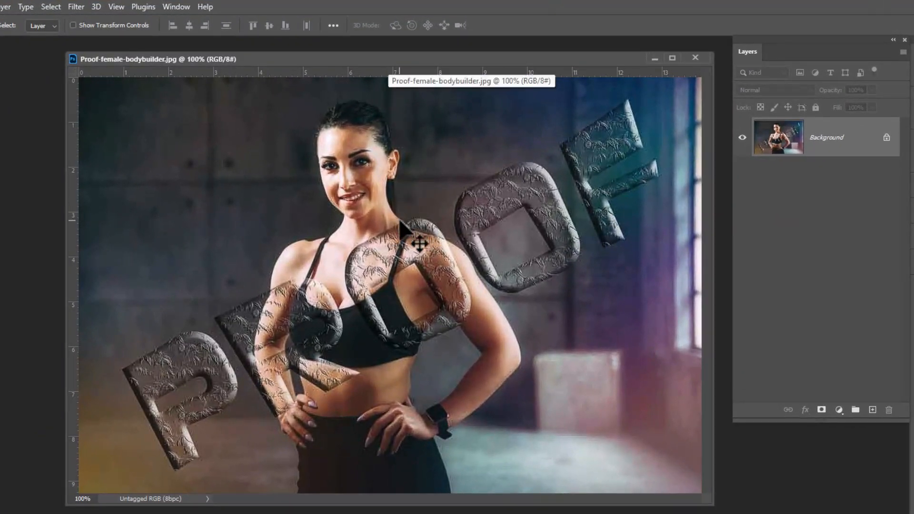
pyautogui.press('z')
pyautogui.moveTo(323, 174); pyautogui.dragTo(314, 239)
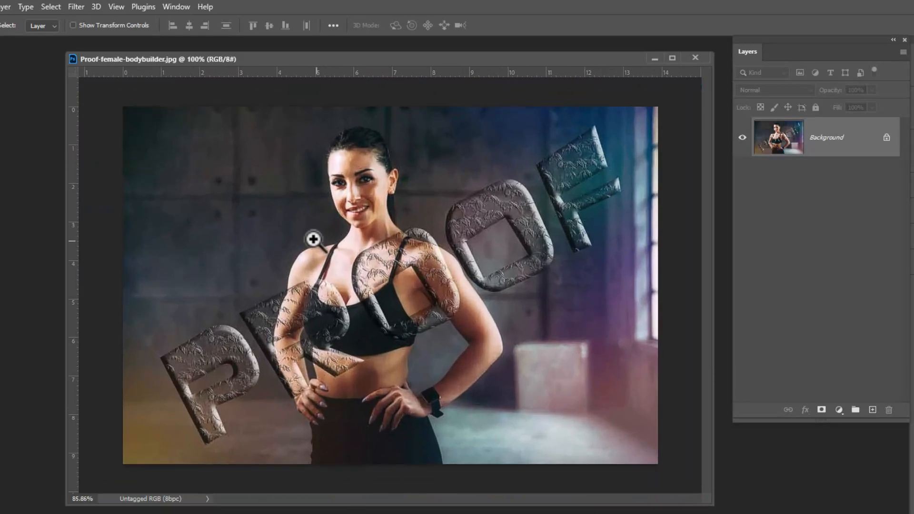
# Step: Check the pixel dimensions and resolution of the exported proof in Image Size without changing anything
pyautogui.click(40, 10)
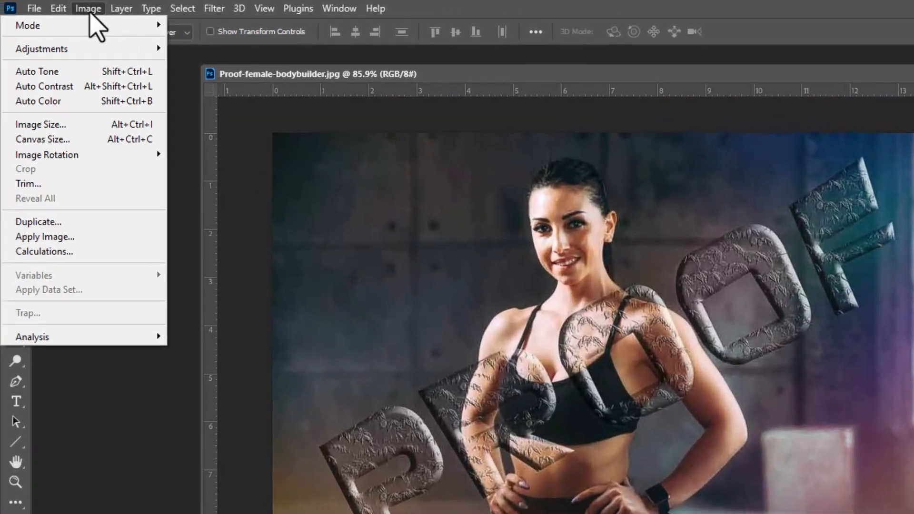
pyautogui.click(71, 124)
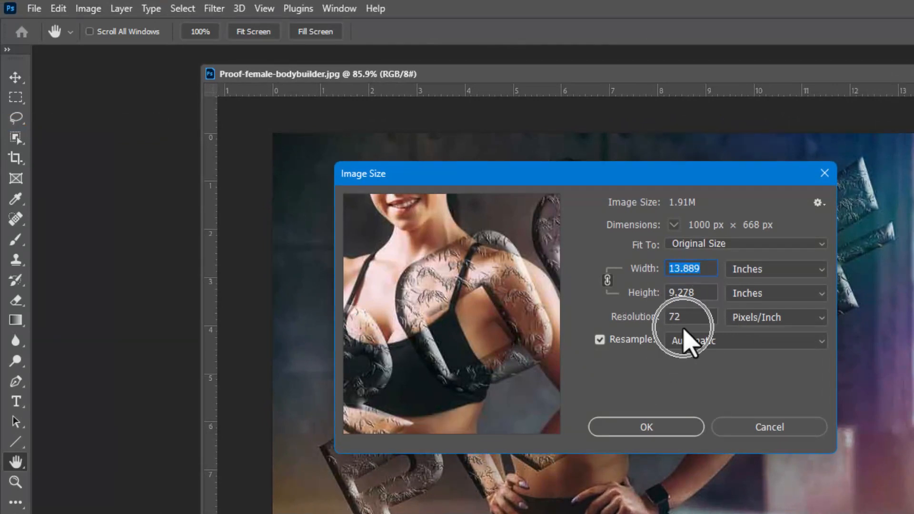
pyautogui.click(742, 431)
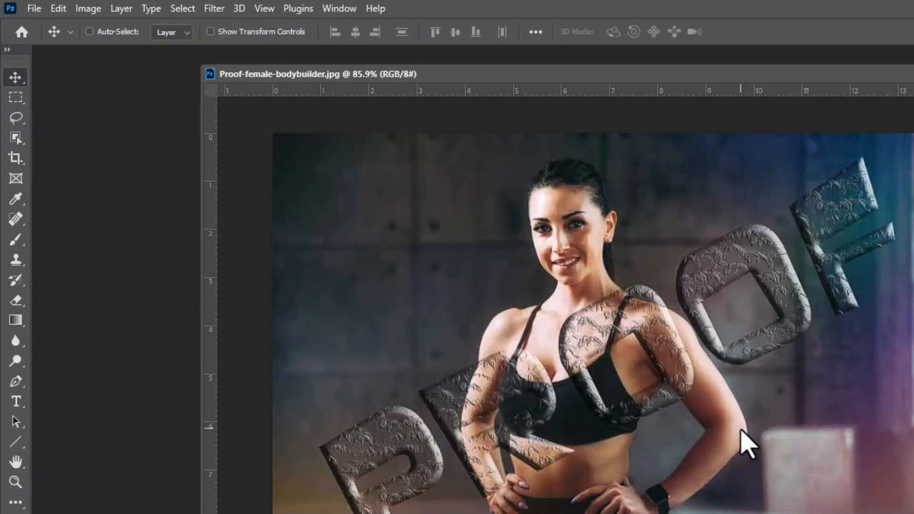